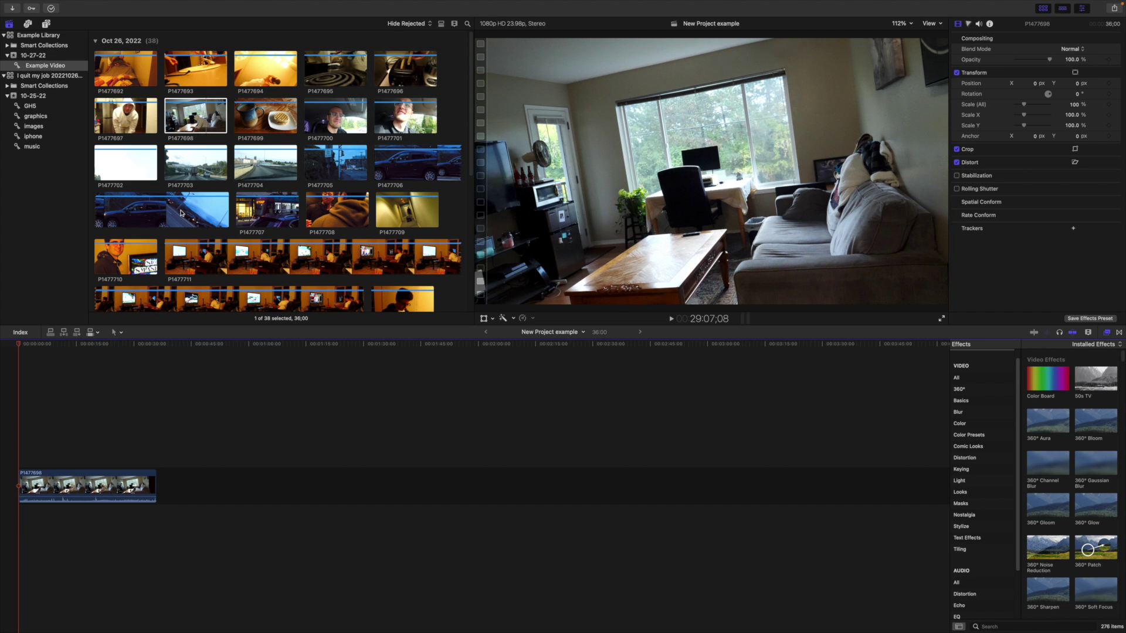
Step: Append clips P1477706 and P1477708 to the end of the New Project example timeline
drag(176, 217, 173, 491)
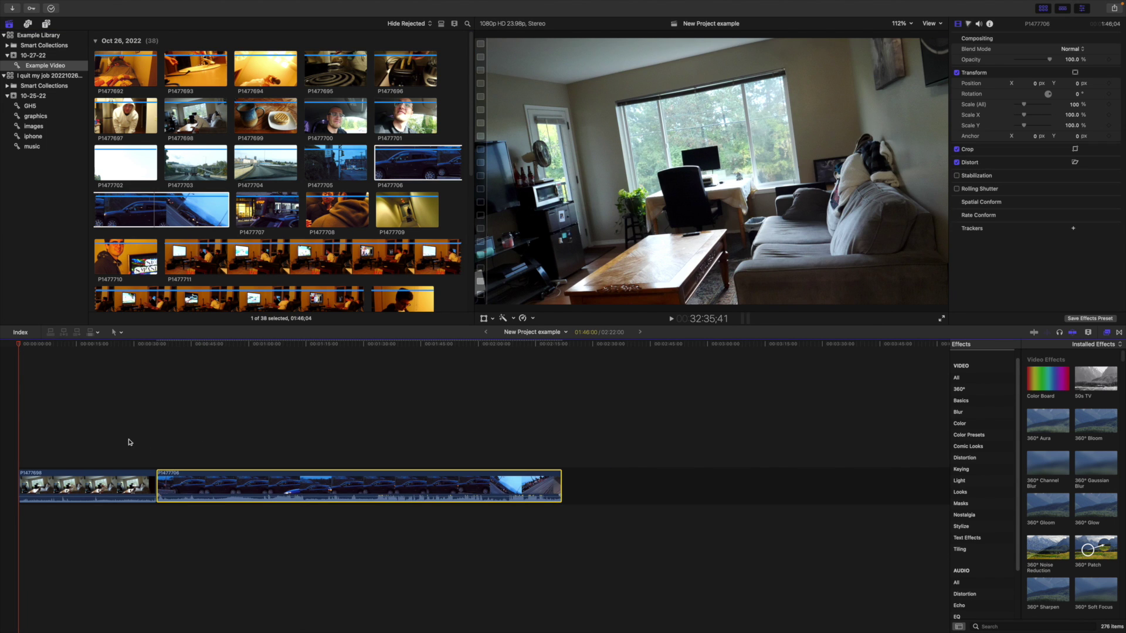
click(143, 368)
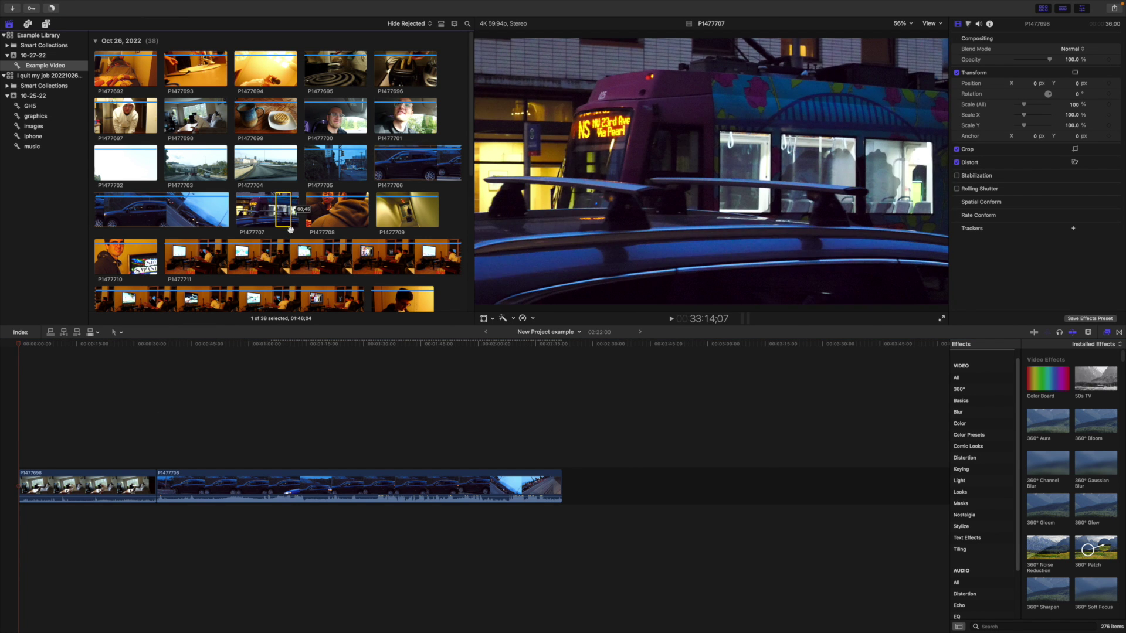
click(331, 209)
key(e)
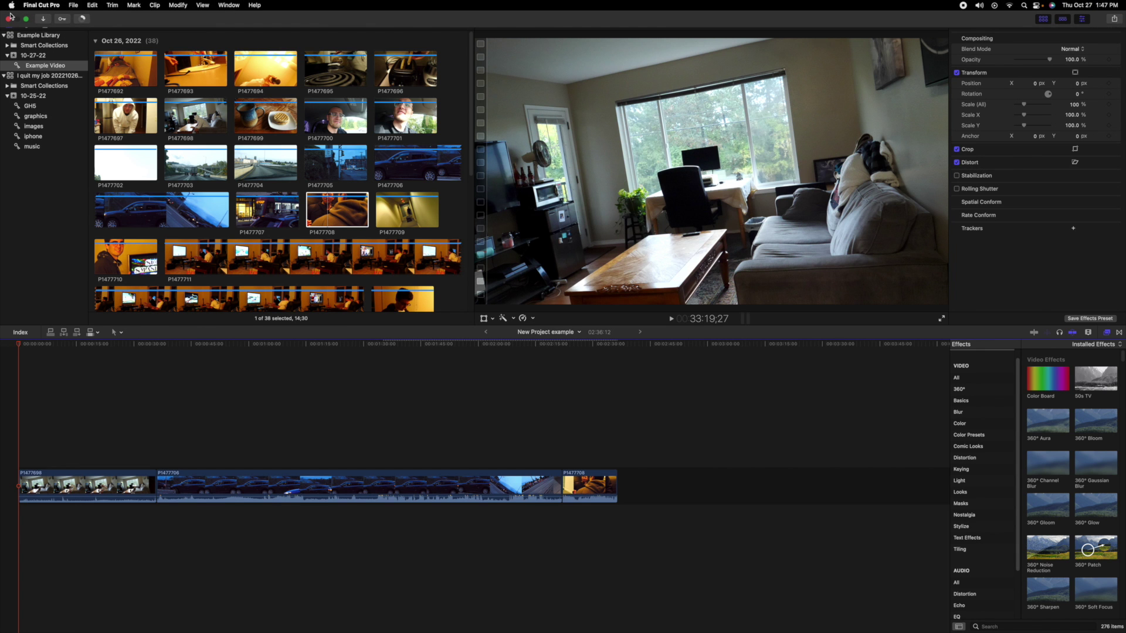
Step: Close the Final Cut Pro window and open the New project ex folder on the desktop
click(9, 19)
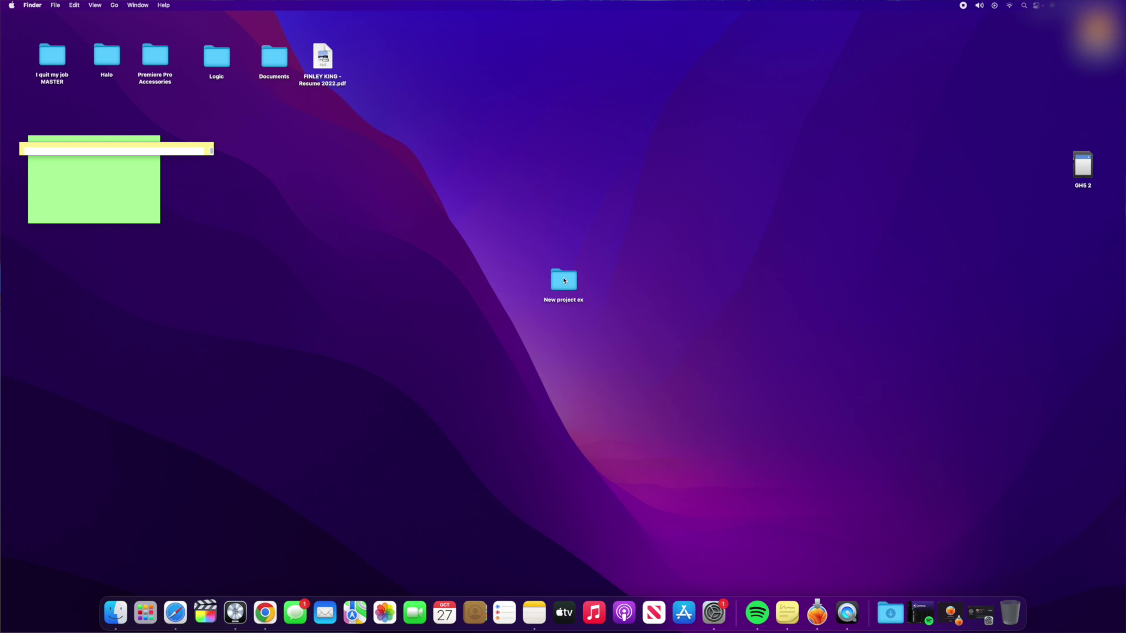
double_click(564, 281)
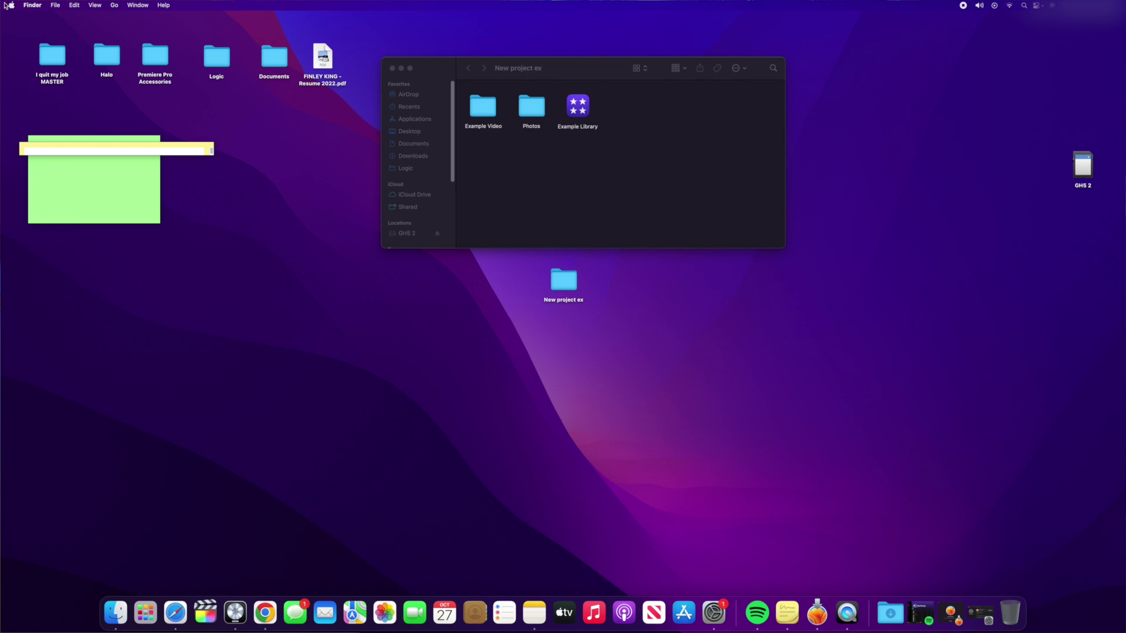
Step: Open the Mac's storage management and browse the Documents files to the I quit my job folder inside Final Cut Backups
click(11, 6)
click(22, 20)
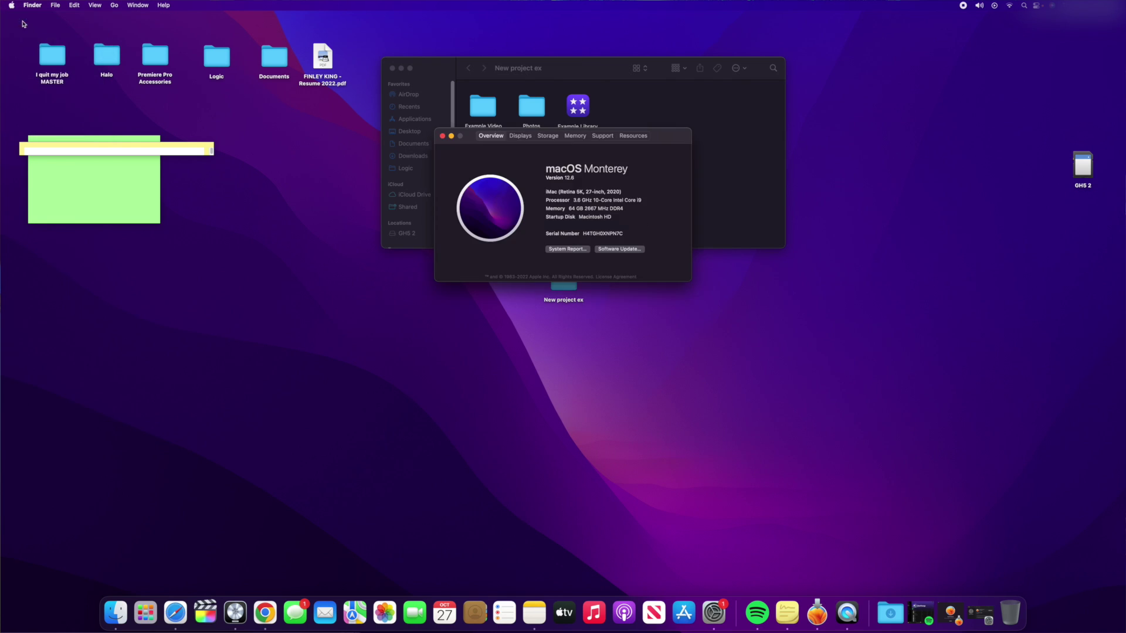
click(551, 137)
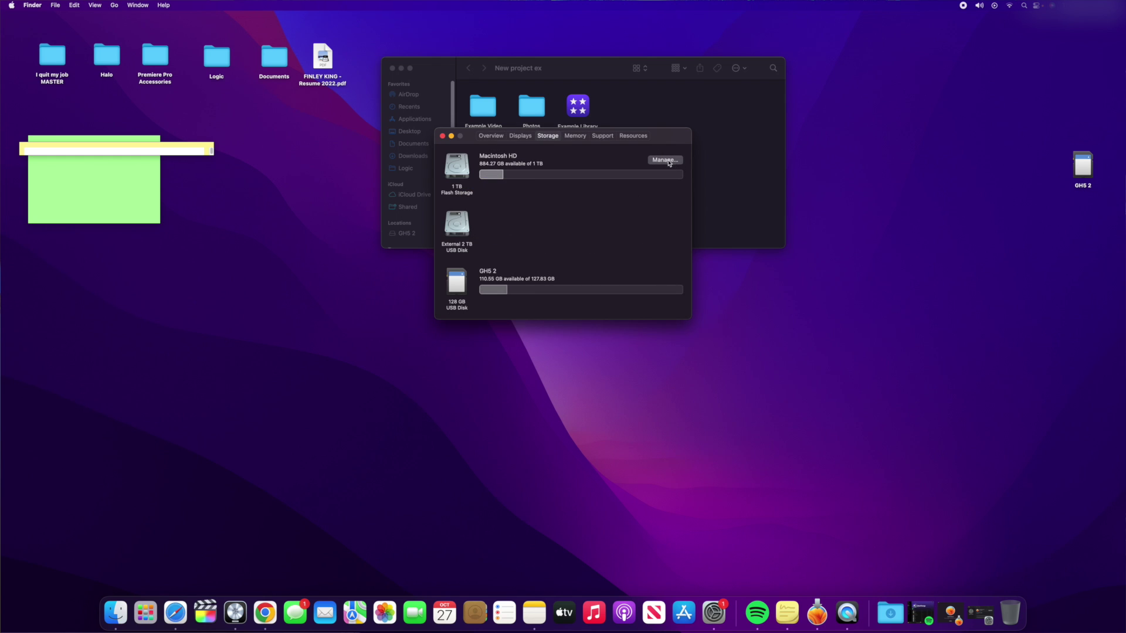
click(666, 161)
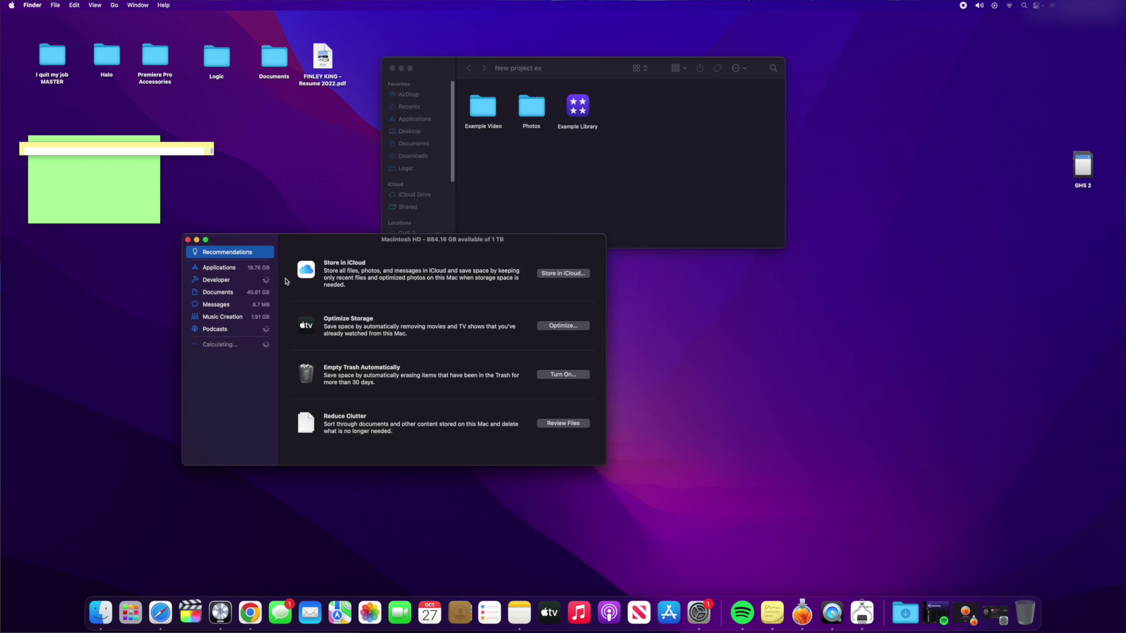
click(218, 292)
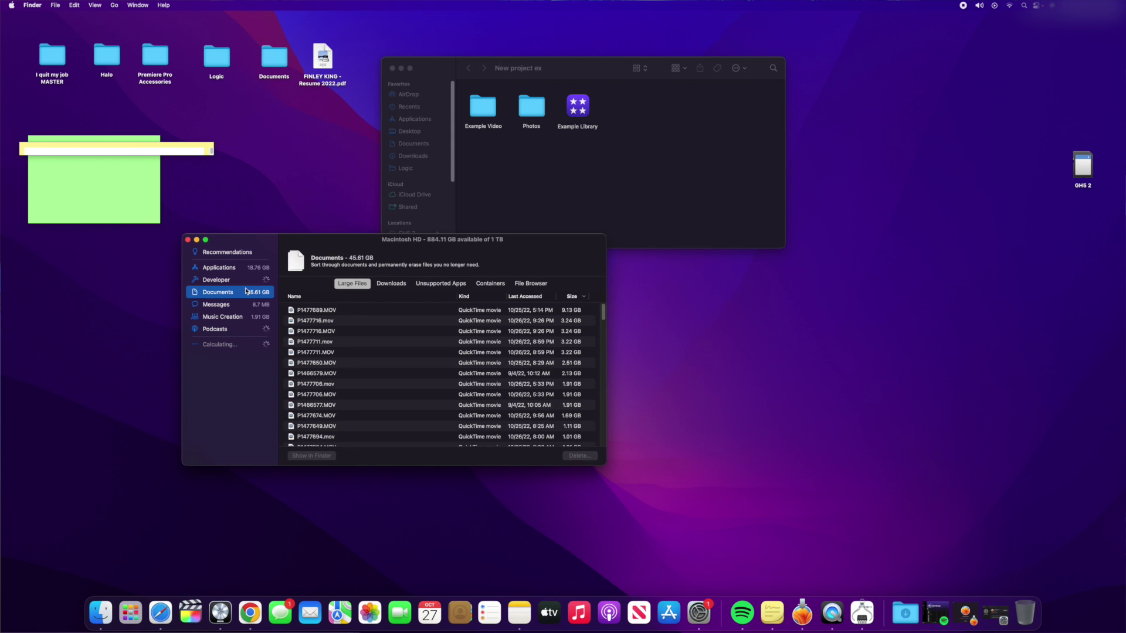
click(524, 284)
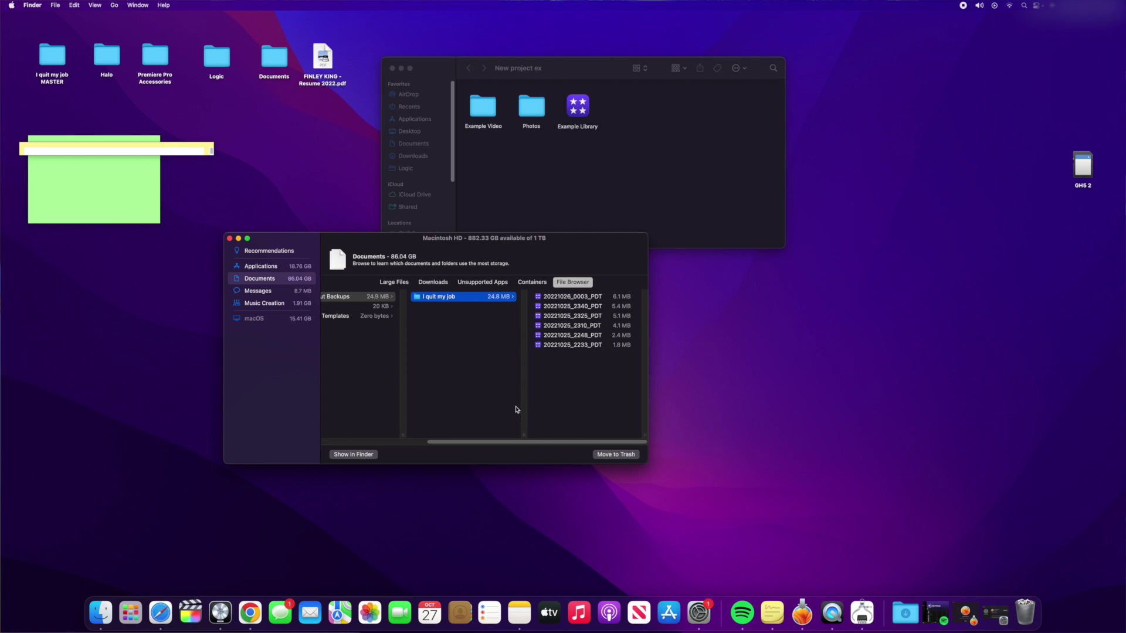
scroll(491, 400, left, 5)
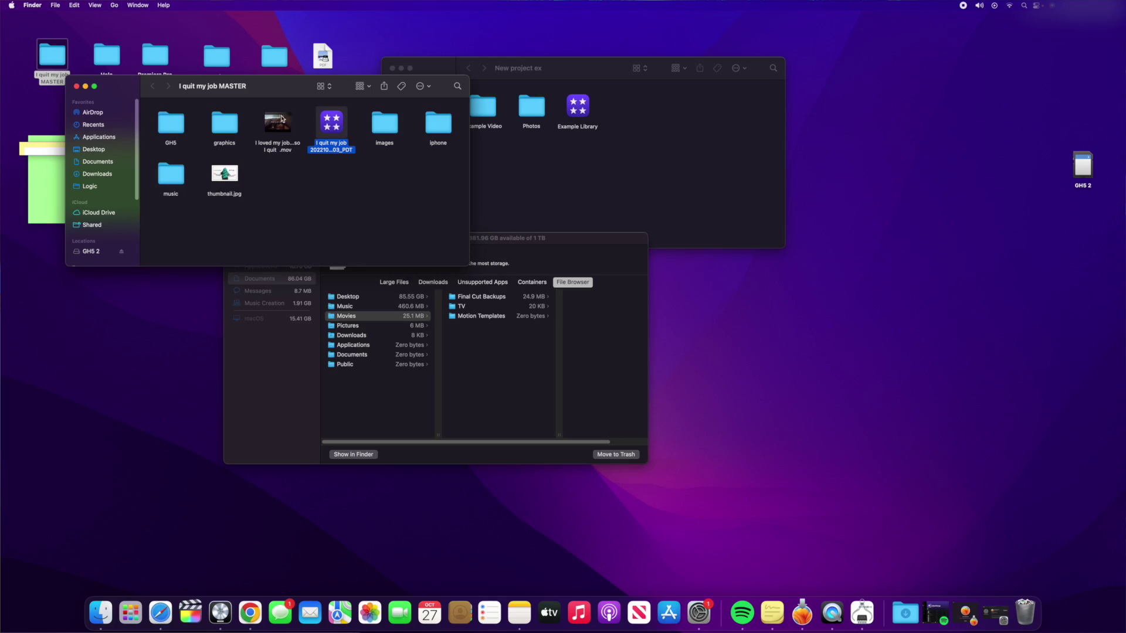
Step: Arrange the New project ex and I quit my job MASTER folder windows apart, above the storage window
mouse_move(207, 93)
drag(550, 77, 775, 66)
drag(273, 86, 308, 51)
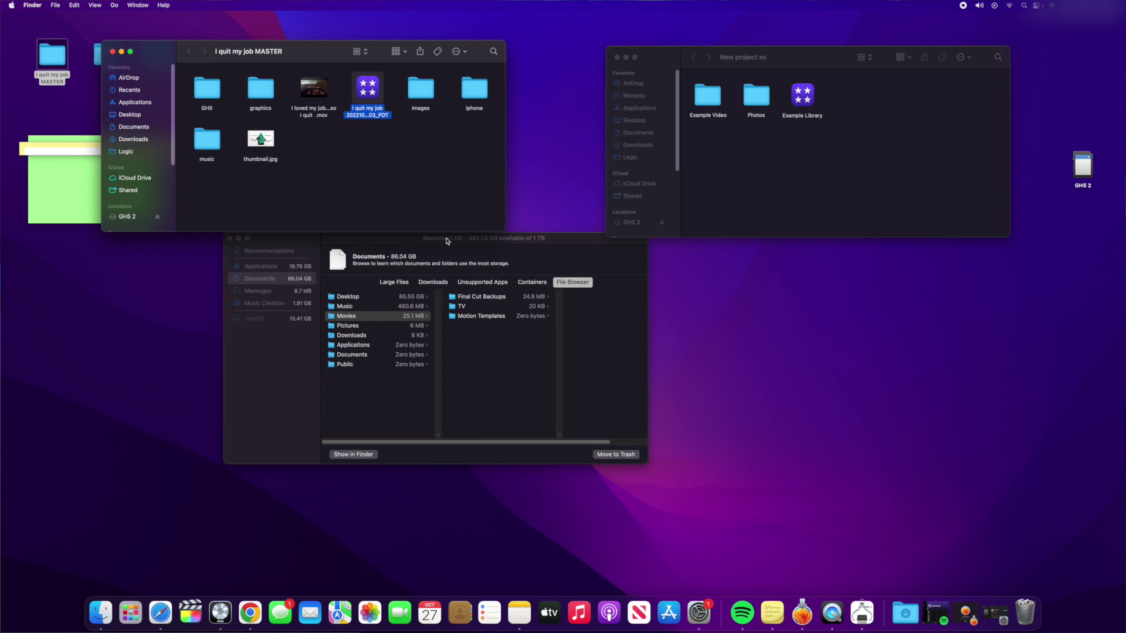
Step: Show the I quit my job backups in the file browser and move the library in I quit my job MASTER to the Trash
click(524, 299)
click(519, 298)
click(569, 298)
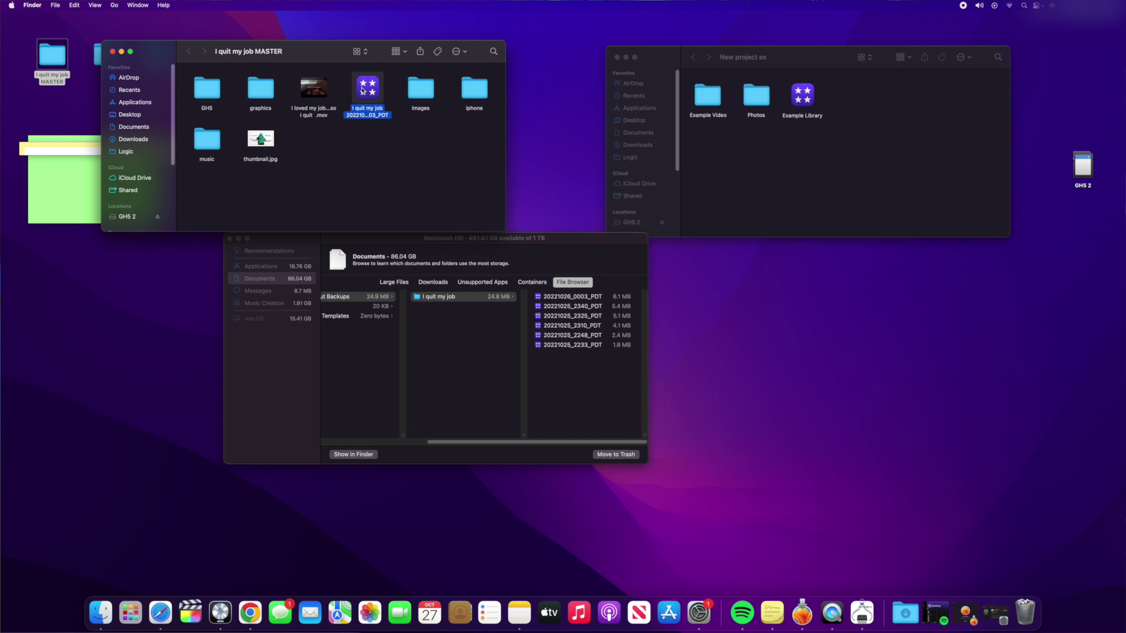
drag(368, 91, 1022, 617)
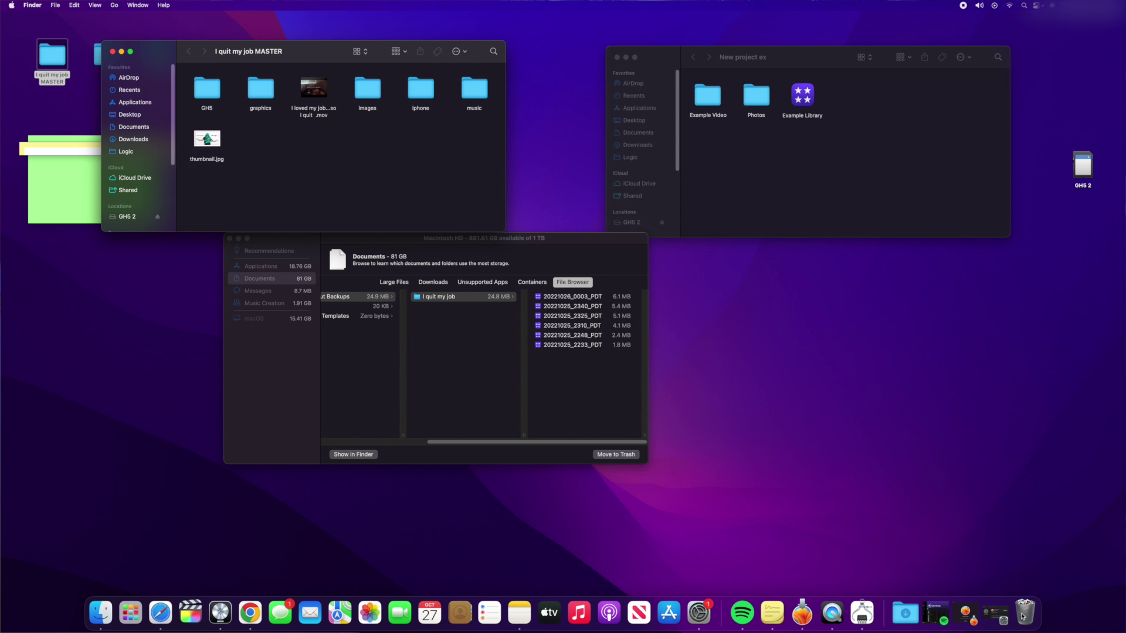
Step: Reveal the backup library 20221026_0003_PDT in Finder and move it into the I quit my job MASTER folder
click(570, 297)
click(568, 297)
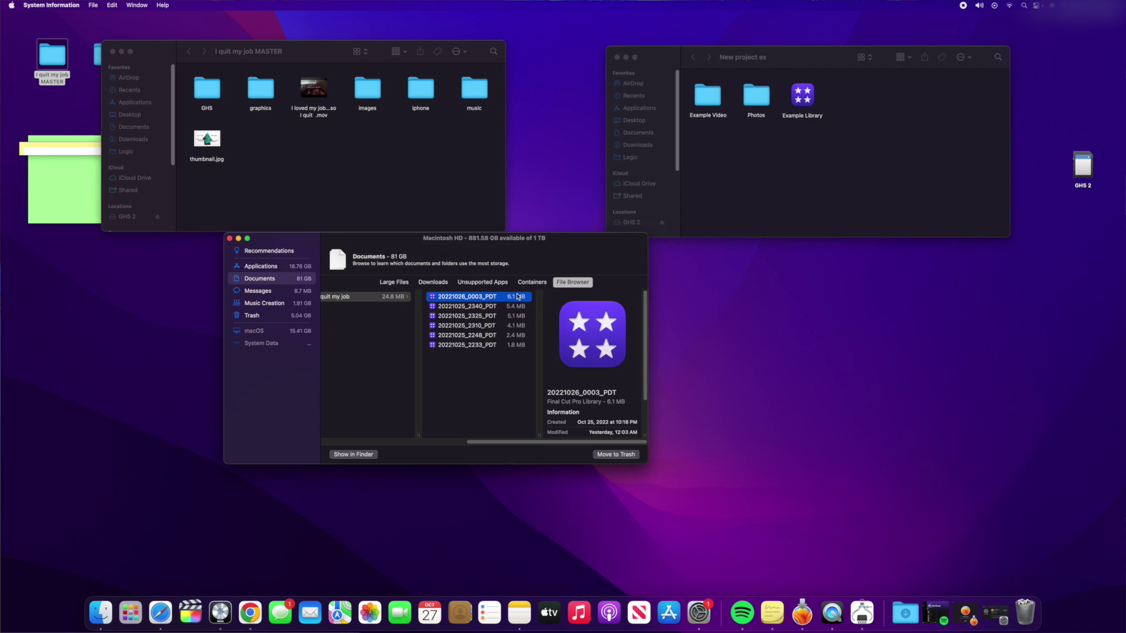
right_click(475, 301)
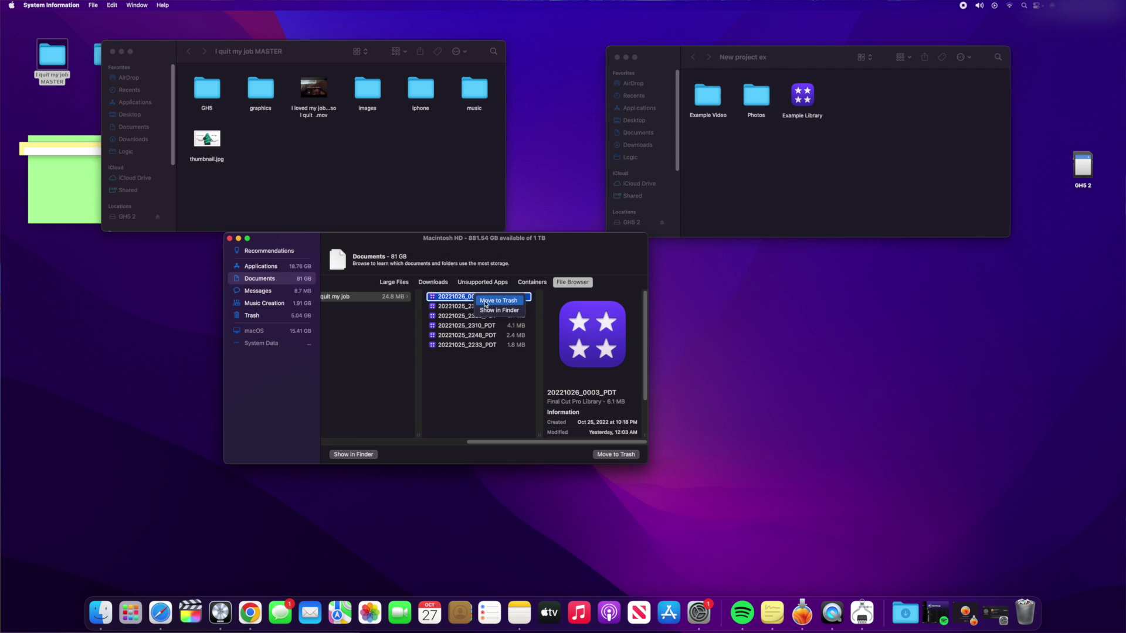
click(497, 310)
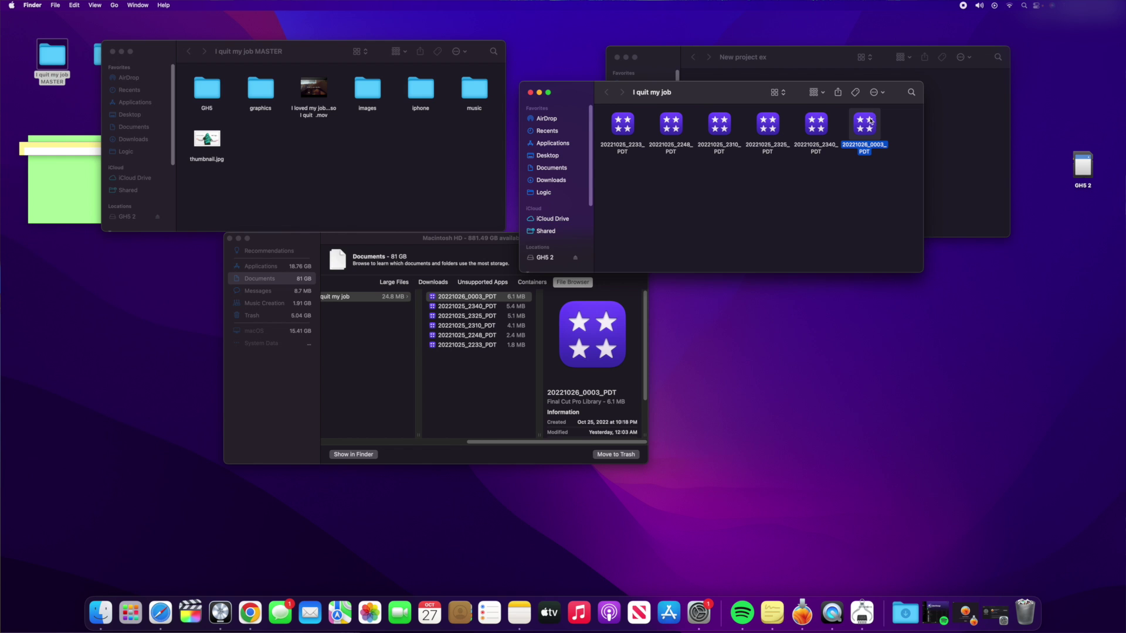
drag(868, 130, 286, 133)
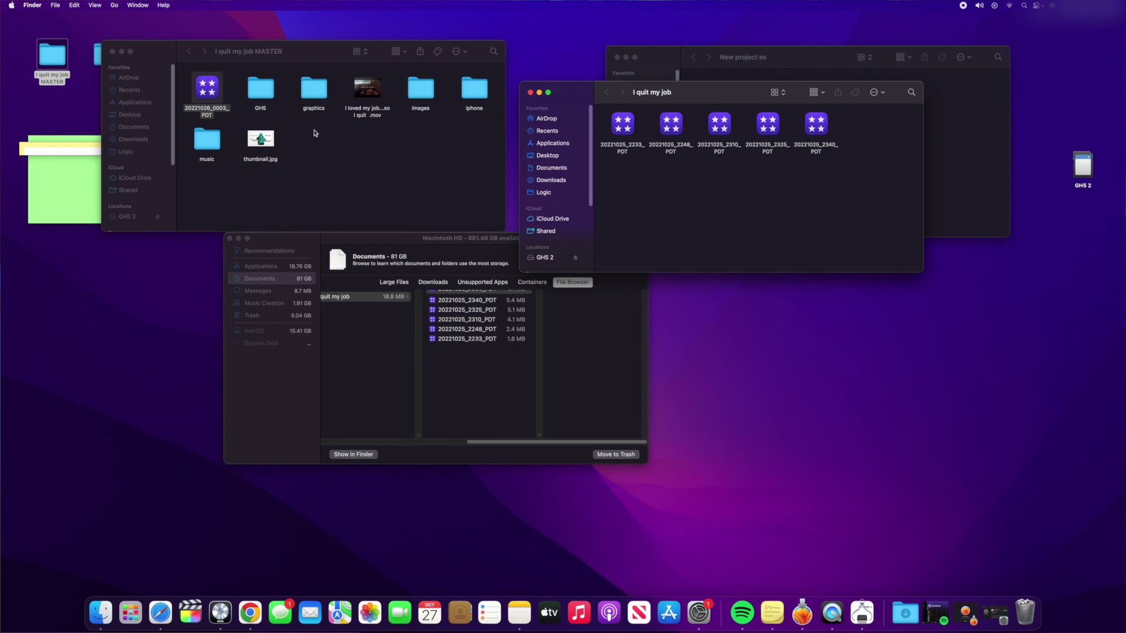
click(332, 140)
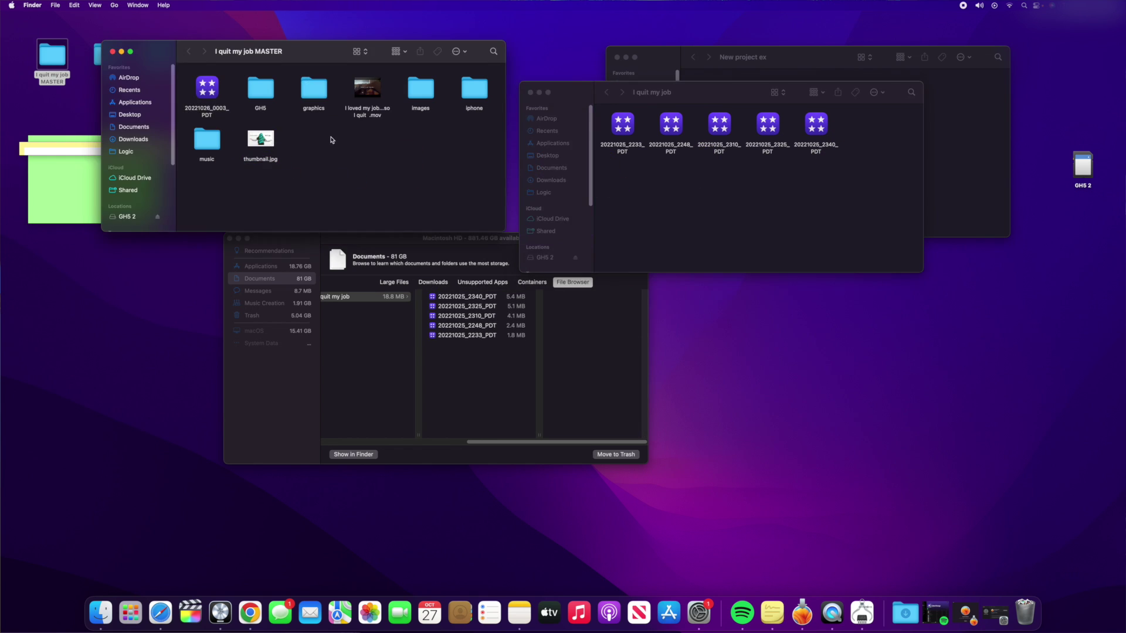
Step: Close and reopen the I quit my job MASTER folder to check its library, closing it again when done
click(113, 52)
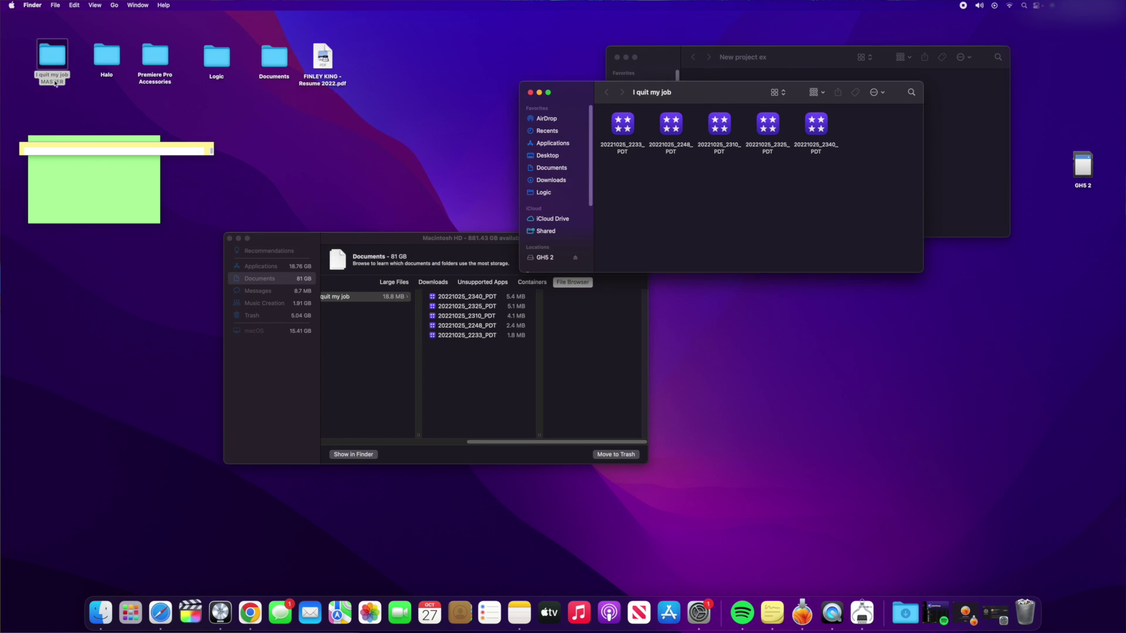
double_click(57, 61)
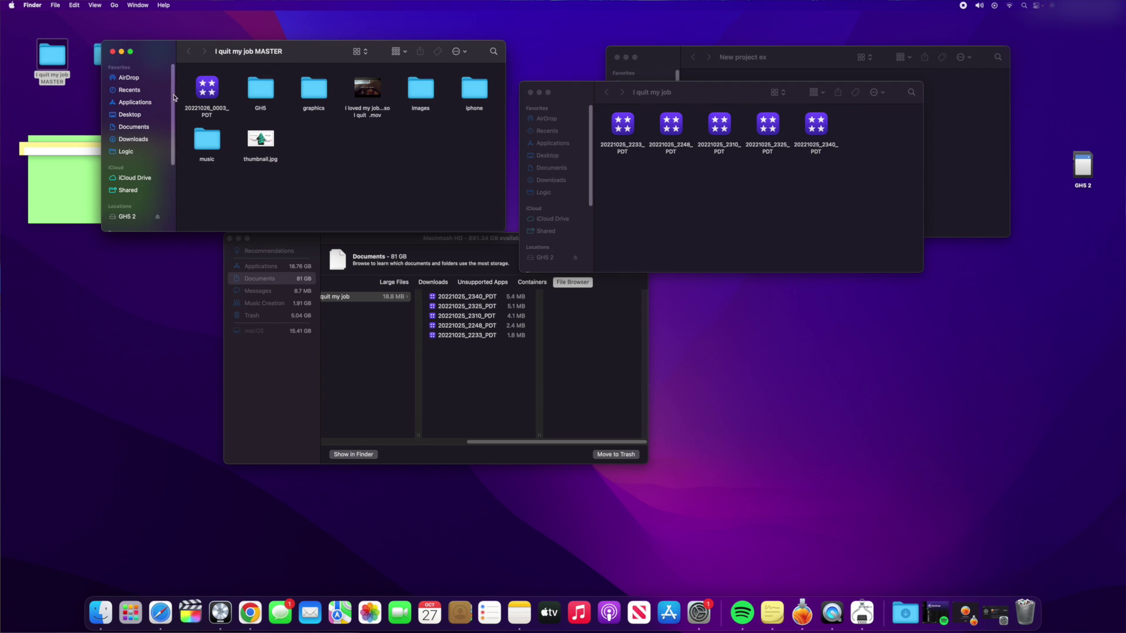
click(113, 52)
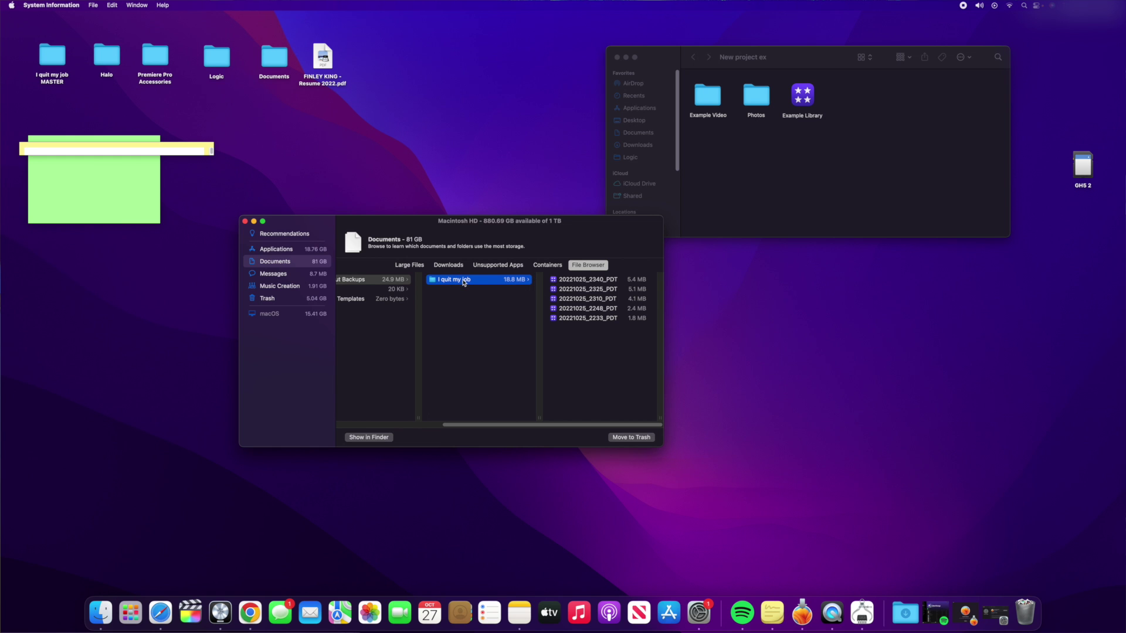
Step: Move the I quit my job backup folder to the Trash and permanently empty the Trash
right_click(464, 281)
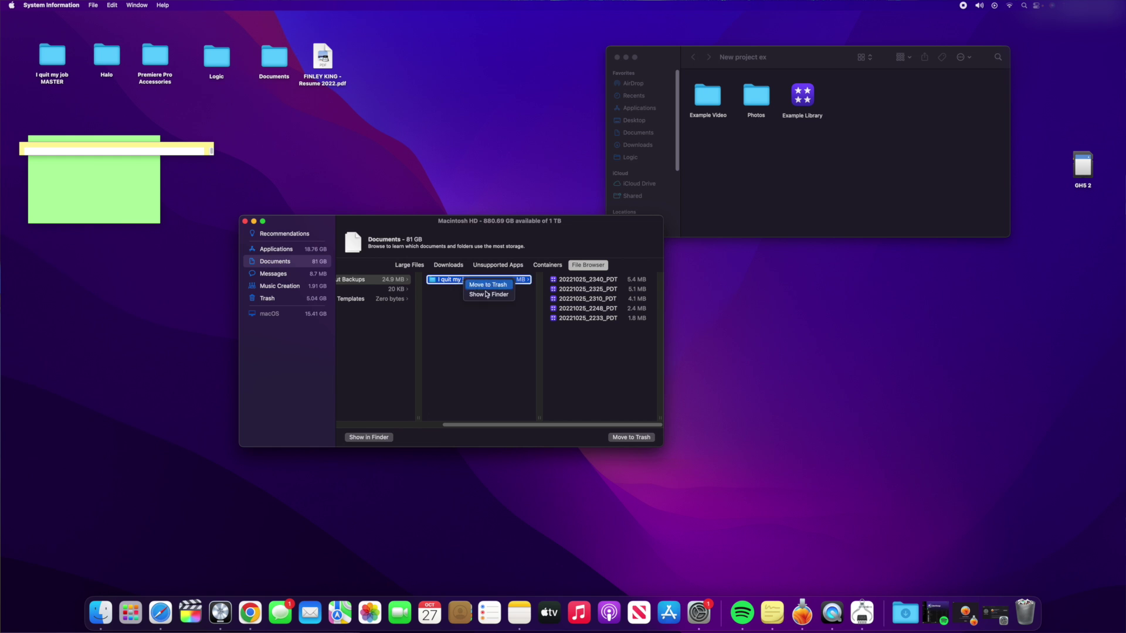
click(486, 288)
click(1025, 611)
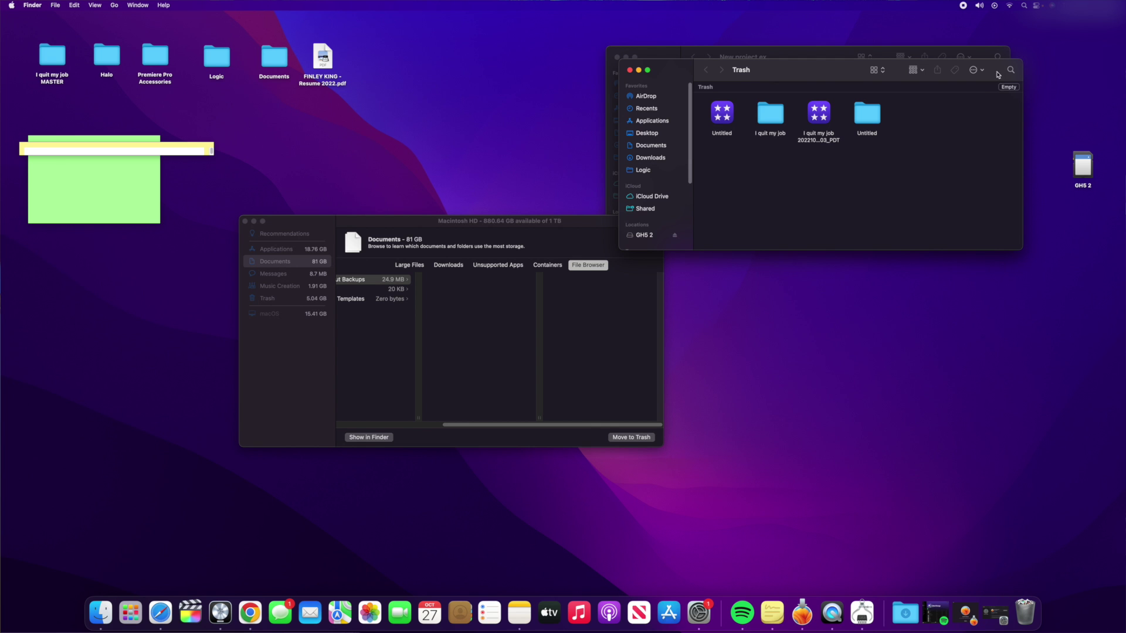
click(1008, 87)
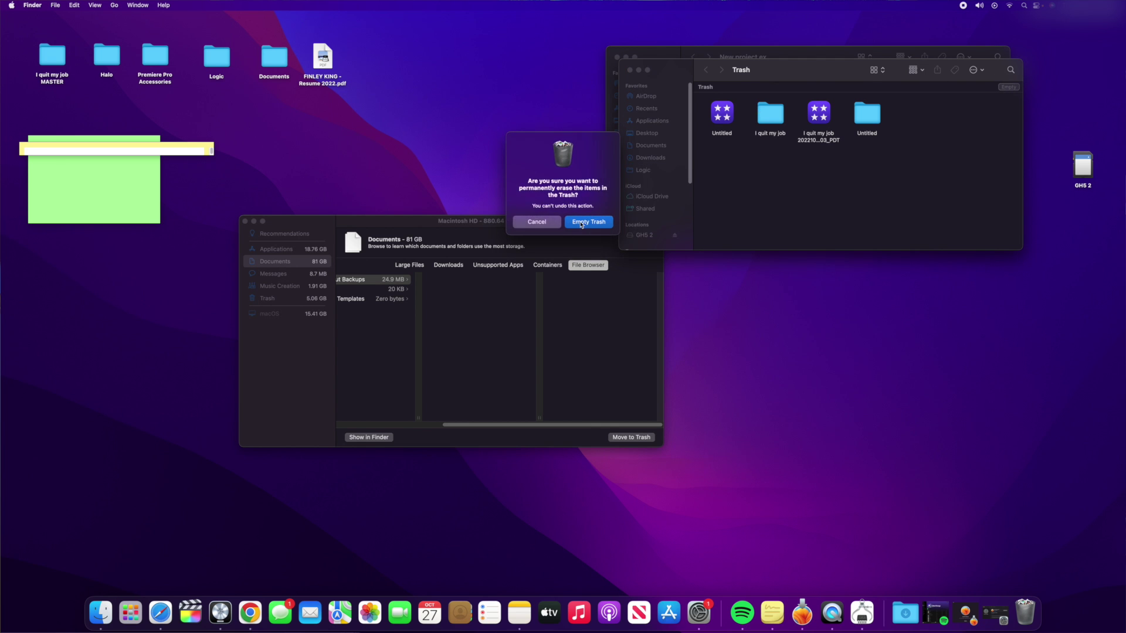
click(580, 223)
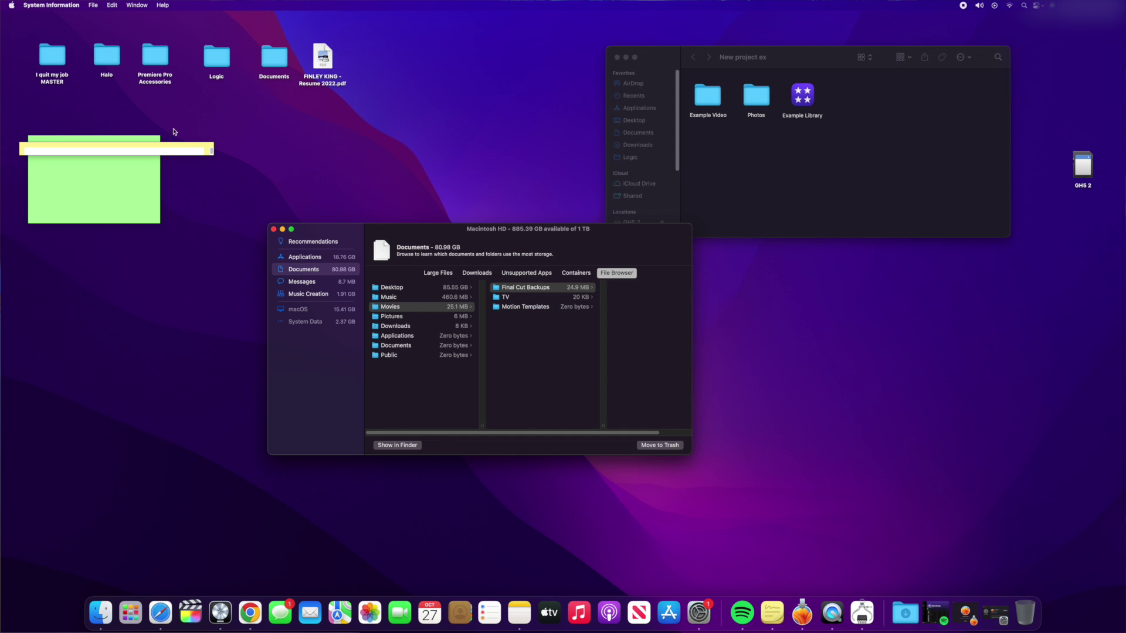
Step: Reopen storage management from the Mac's system information and browse to Final Cut Backups inside the Movies folder
click(243, 197)
click(10, 5)
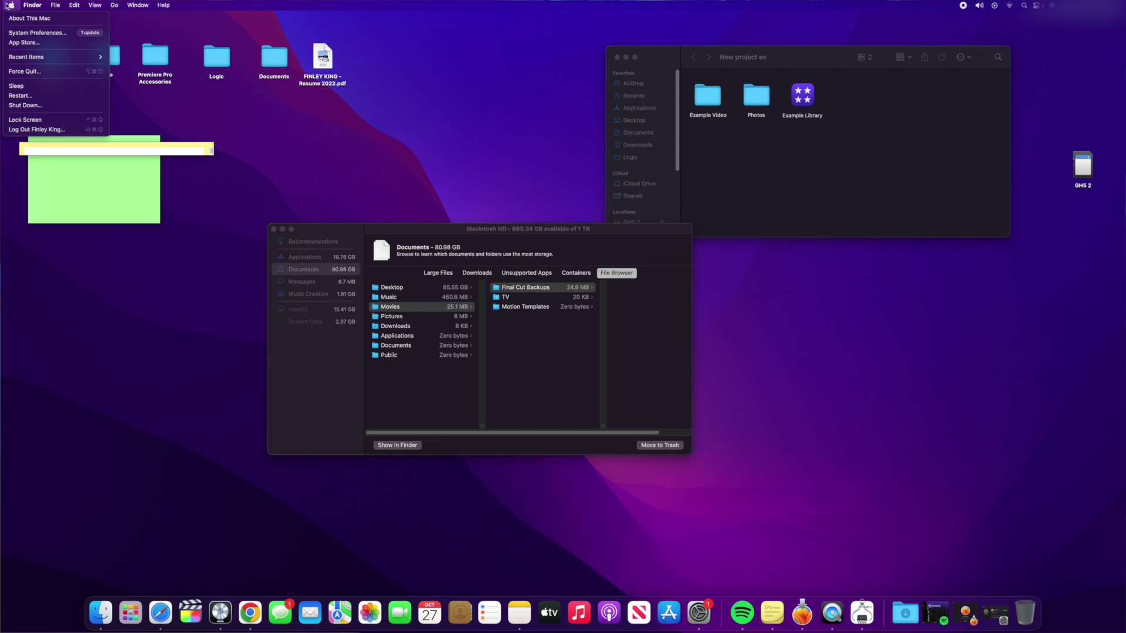
click(19, 19)
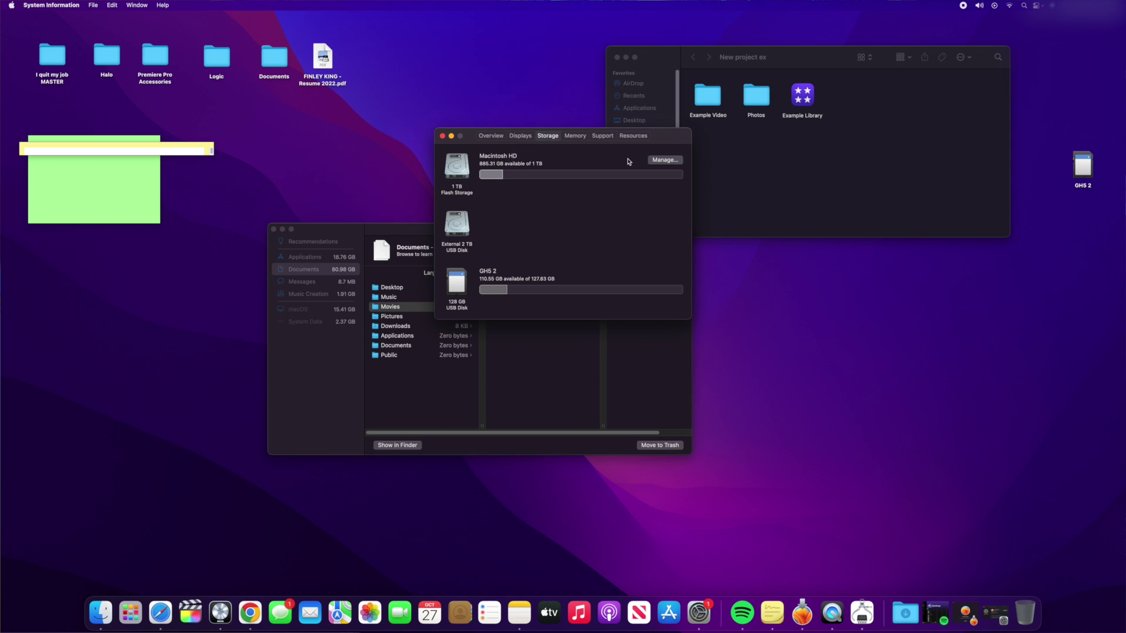
click(666, 164)
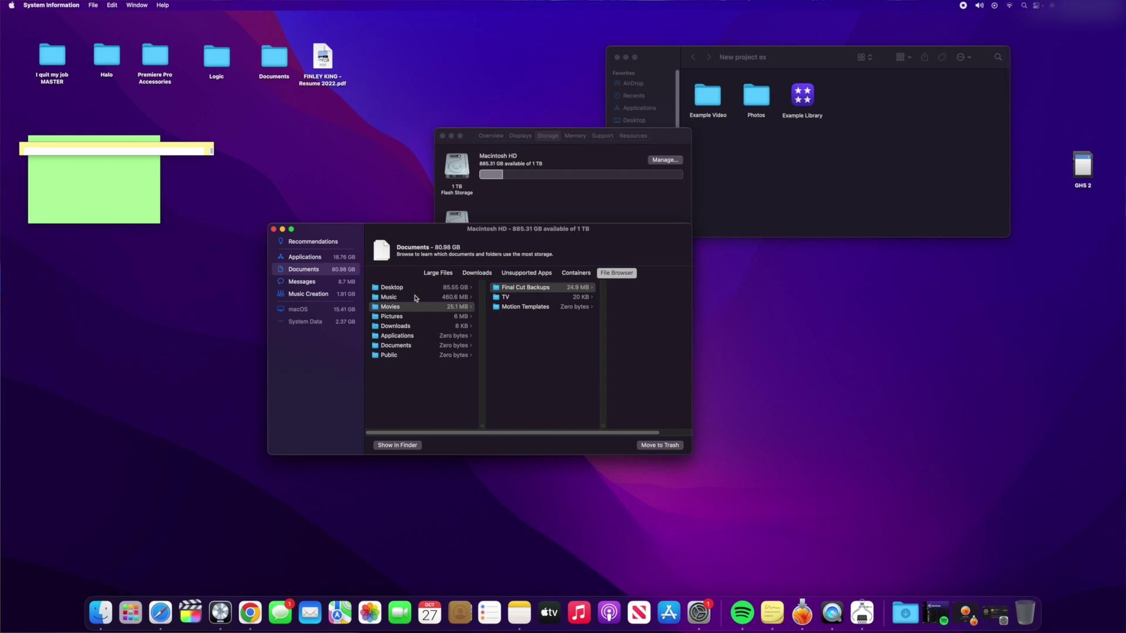
click(399, 307)
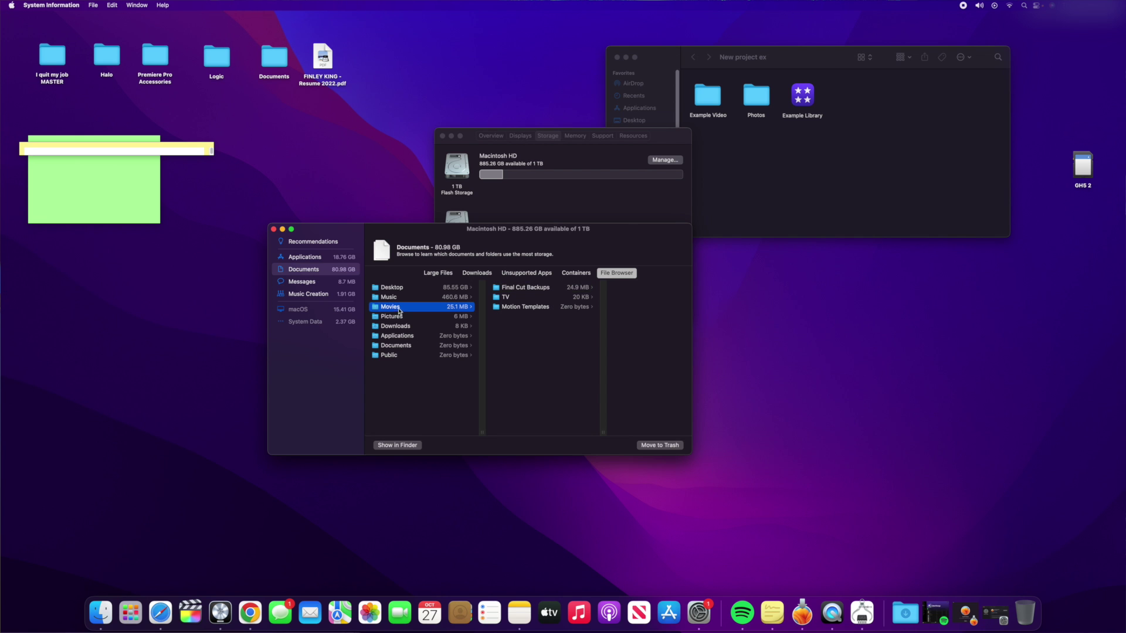
click(536, 288)
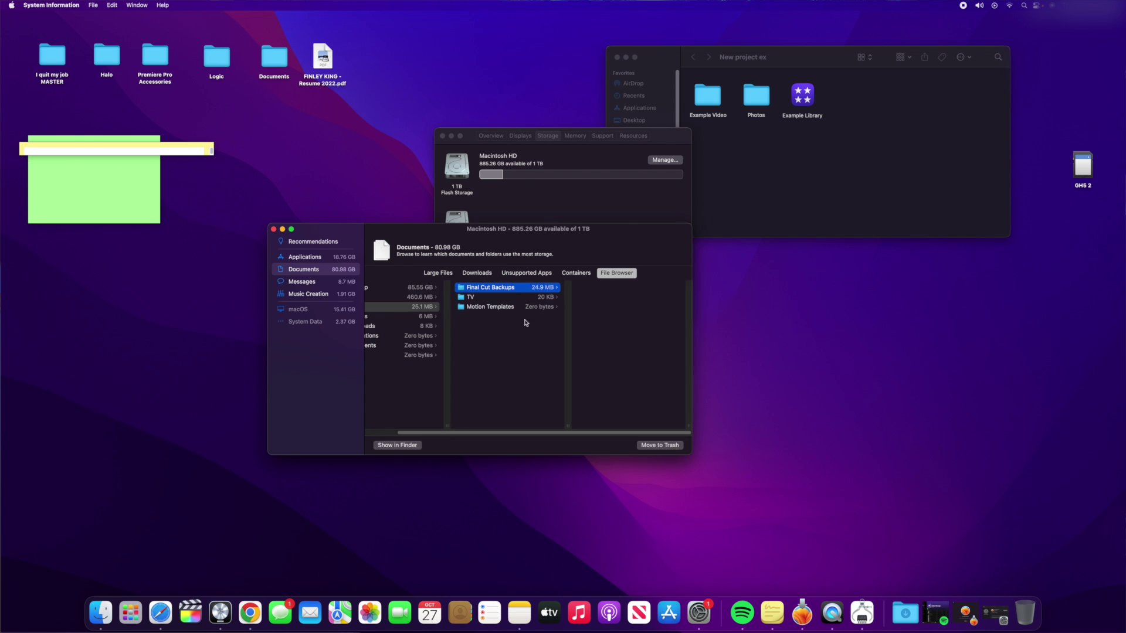